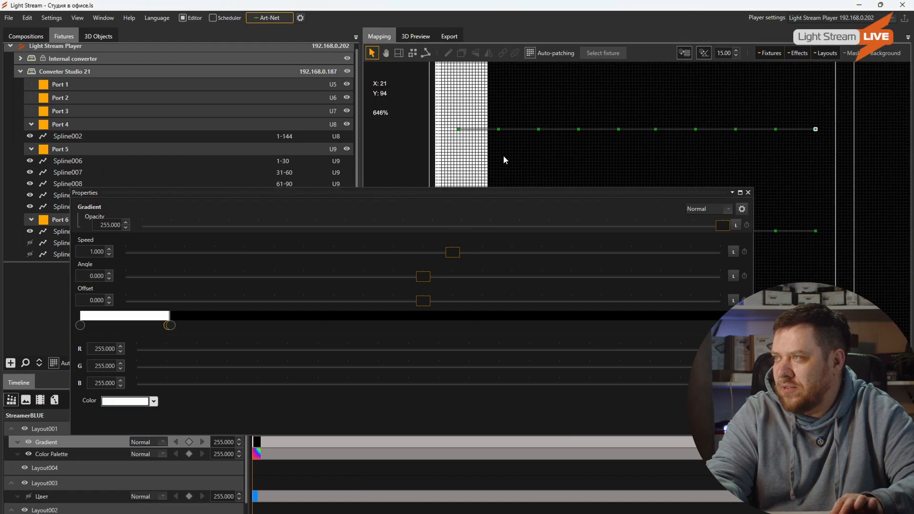
Add a black stop and a white stop beyond the gradient's first white band, placed close together.
{"action": "scroll", "coordinate": [456, 138], "scroll_direction": "up", "scroll_amount": 2}
{"action": "scroll", "coordinate": [456, 138], "scroll_direction": "down", "scroll_amount": 8}
{"action": "left_click_drag", "start_coordinate": [537, 181], "coordinate": [503, 142]}
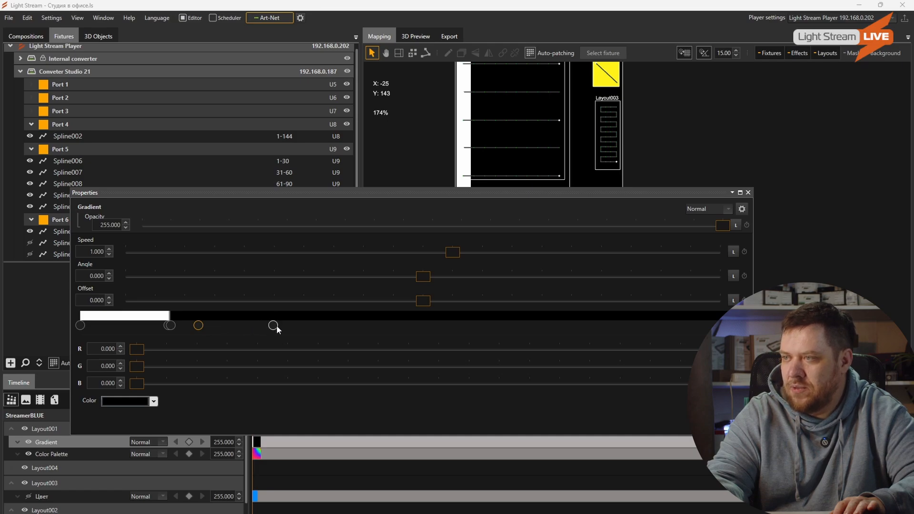
{"action": "left_click", "coordinate": [153, 401]}
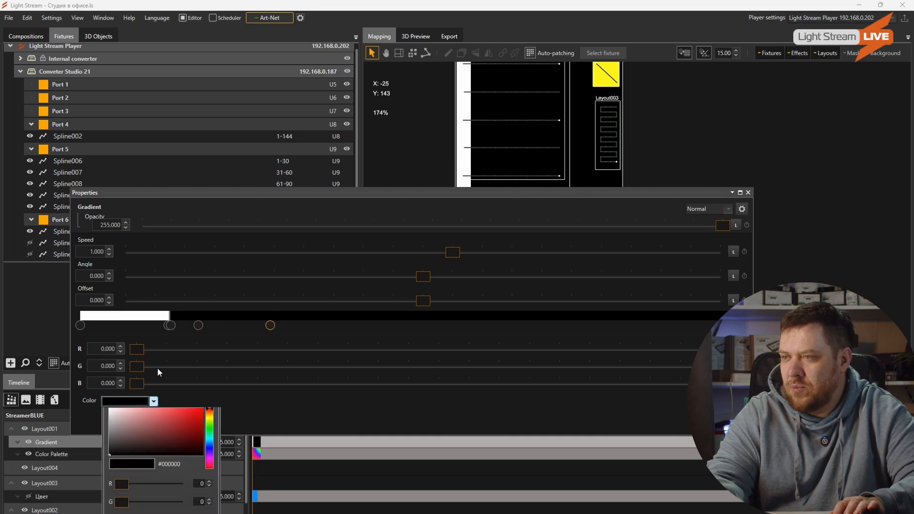
{"action": "left_click_drag", "start_coordinate": [152, 441], "coordinate": [77, 407]}
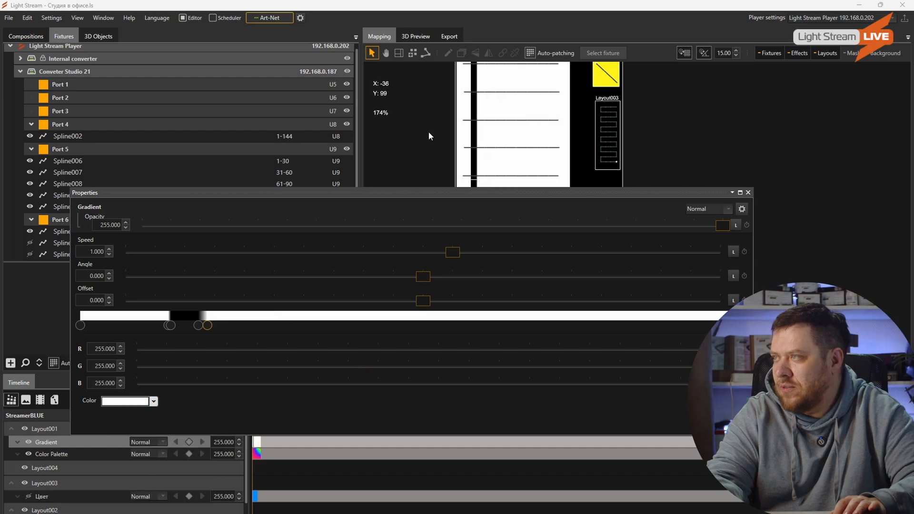
Widen the gradient's black band by shifting its end stops outward, and tighten the white stop against the black one for a sharp edge.
{"action": "scroll", "coordinate": [464, 138], "scroll_direction": "up", "scroll_amount": 6}
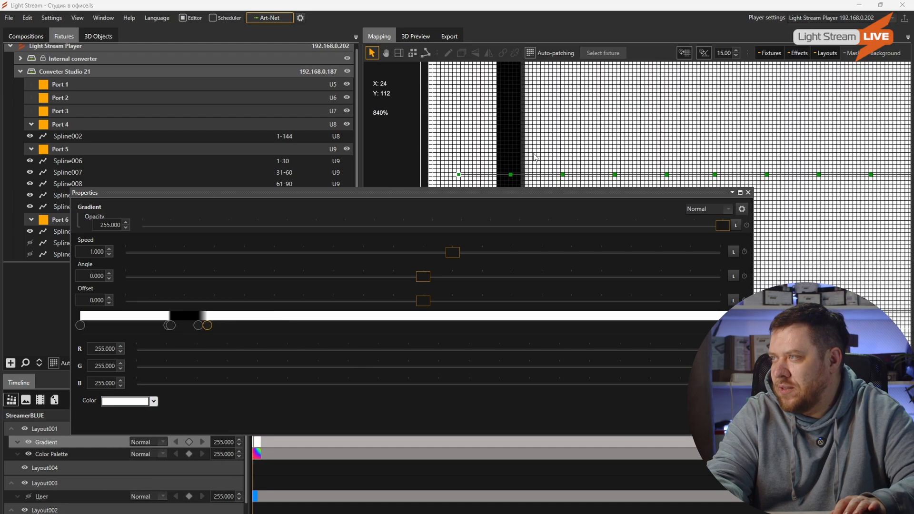
{"action": "left_click_drag", "start_coordinate": [533, 154], "coordinate": [458, 116]}
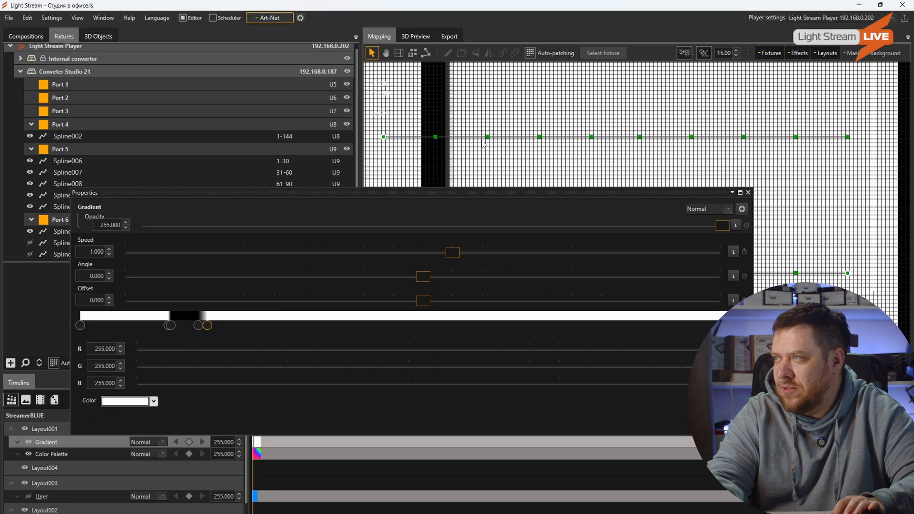
{"action": "left_click_drag", "start_coordinate": [212, 326], "coordinate": [265, 325]}
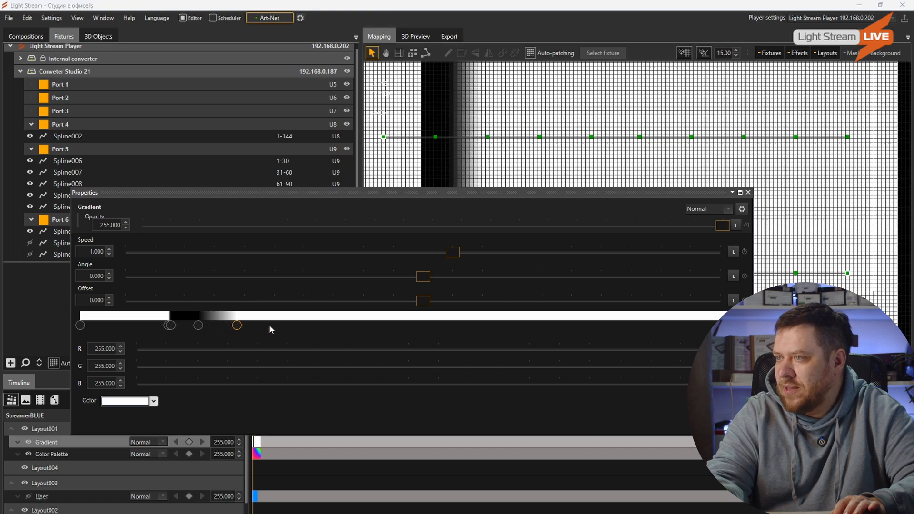
{"action": "left_click_drag", "start_coordinate": [200, 327], "coordinate": [243, 328]}
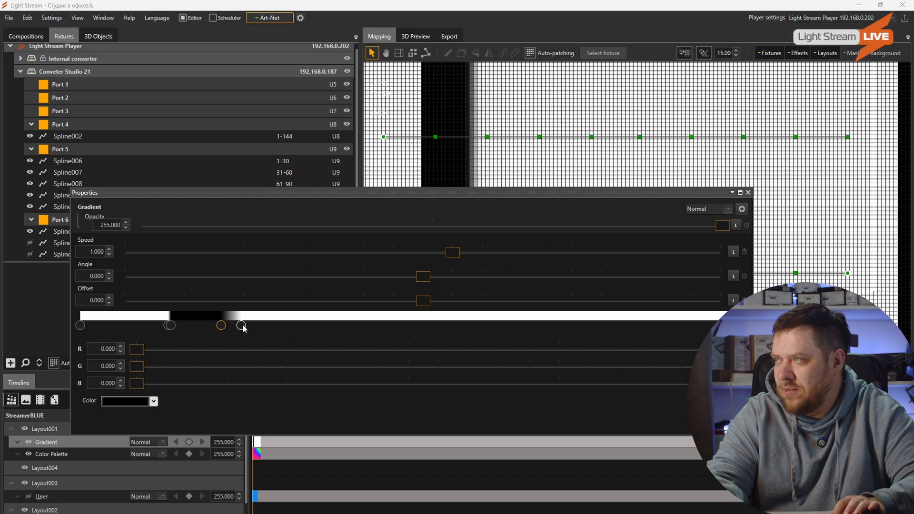
{"action": "left_click", "coordinate": [228, 324]}
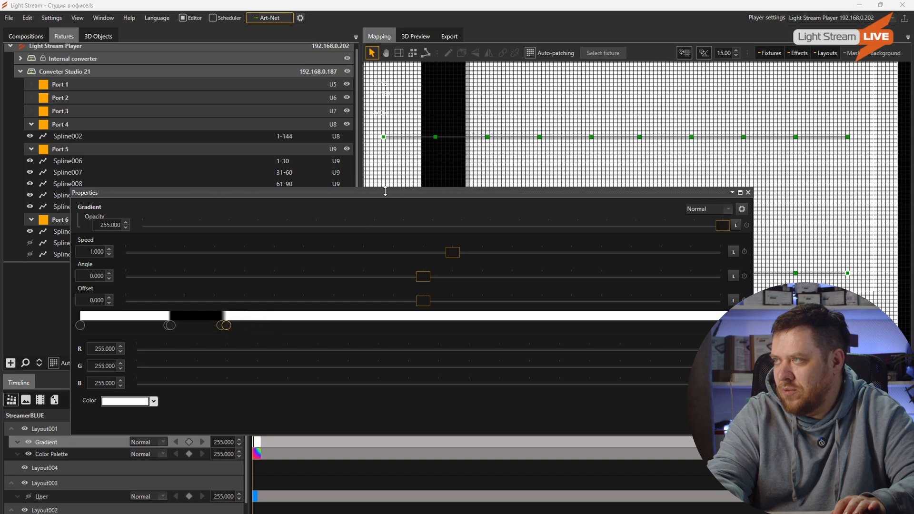
{"action": "scroll", "coordinate": [465, 147], "scroll_direction": "up", "scroll_amount": 8}
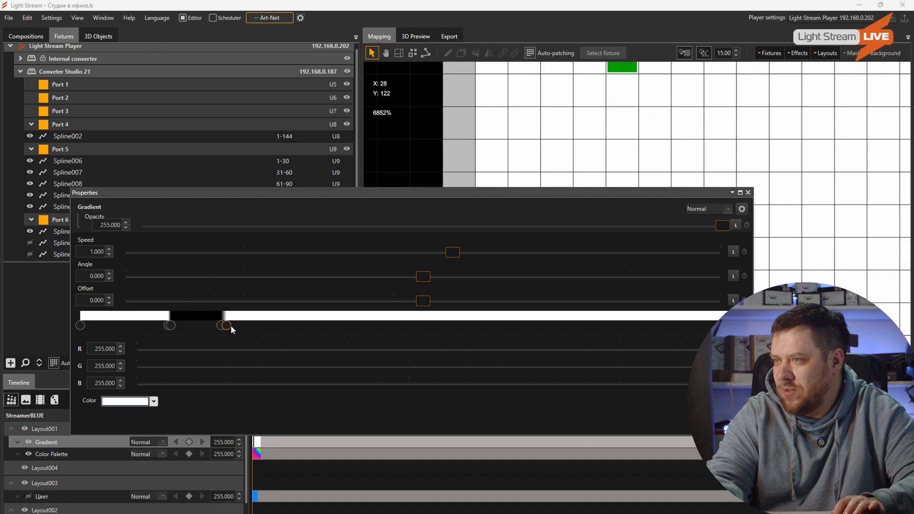
{"action": "left_click_drag", "start_coordinate": [226, 324], "coordinate": [225, 325]}
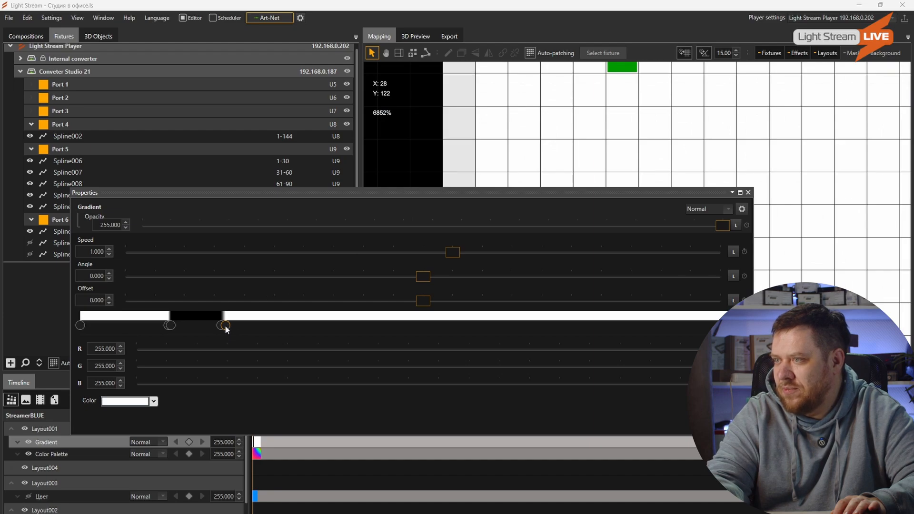
{"action": "scroll", "coordinate": [452, 155], "scroll_direction": "down", "scroll_amount": 9}
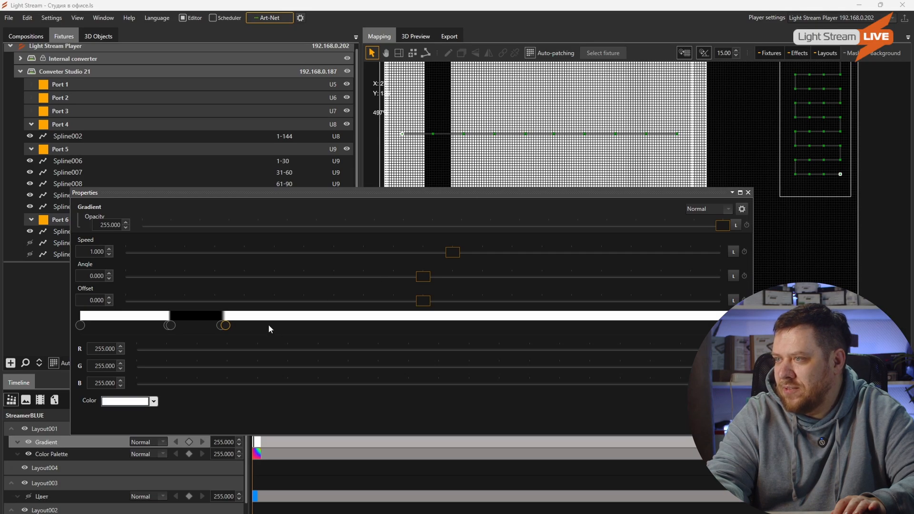
Add a white stop after the black band and a black stop farther along the gradient.
{"action": "double_click", "coordinate": [311, 319]}
{"action": "left_click_drag", "start_coordinate": [311, 325], "coordinate": [273, 325]}
{"action": "left_click", "coordinate": [136, 400]}
{"action": "left_click_drag", "start_coordinate": [148, 433], "coordinate": [53, 397]}
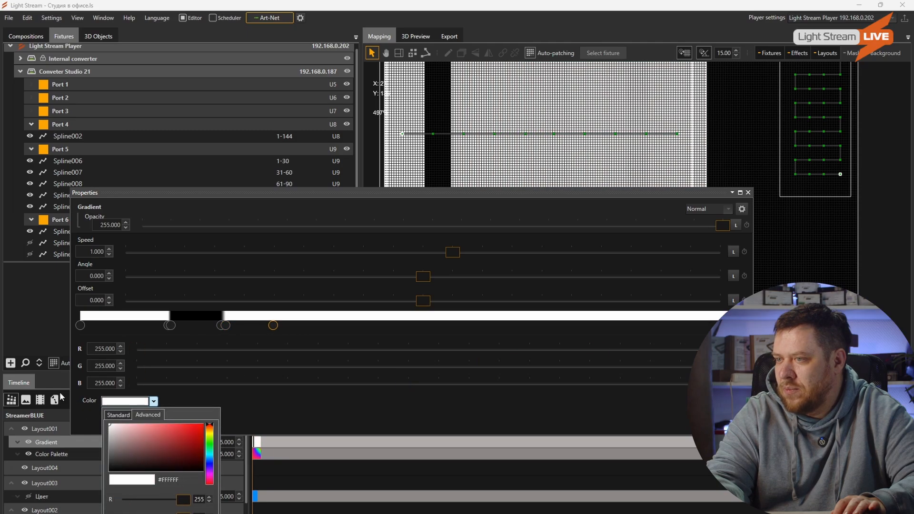
{"action": "left_click", "coordinate": [359, 328]}
{"action": "left_click", "coordinate": [353, 324]}
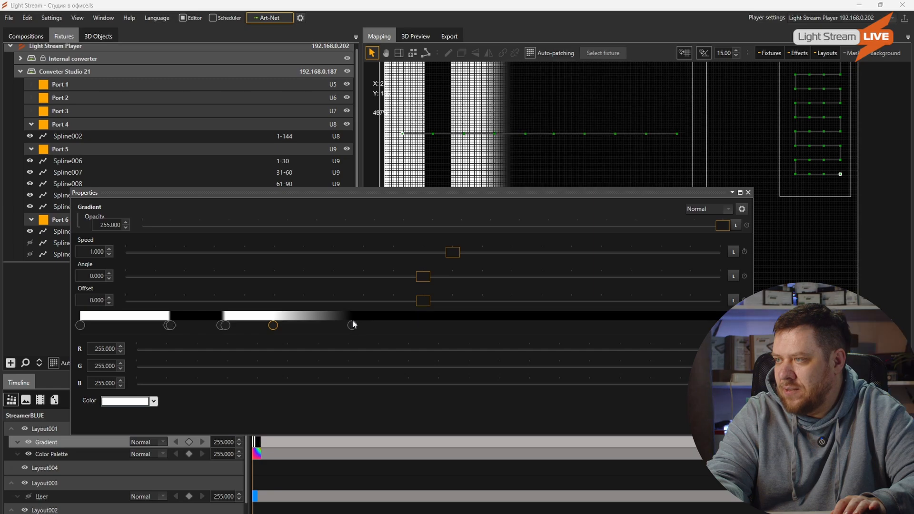
Move the last black stop tight against the white one to form a sharp-edged second white band, and close the floating properties window.
{"action": "left_click_drag", "start_coordinate": [354, 329], "coordinate": [288, 330]}
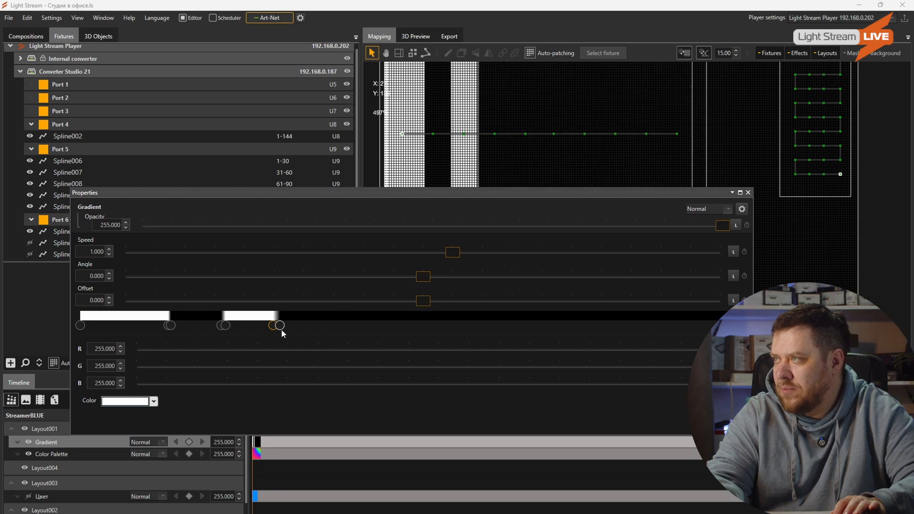
{"action": "left_click", "coordinate": [280, 326]}
{"action": "scroll", "coordinate": [518, 149], "scroll_direction": "up", "scroll_amount": 3}
{"action": "left_click_drag", "start_coordinate": [283, 326], "coordinate": [280, 332]}
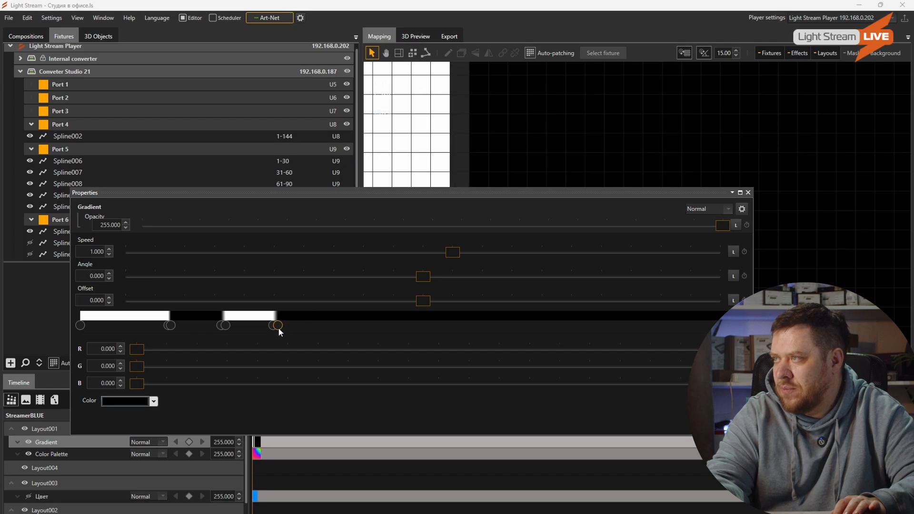
{"action": "scroll", "coordinate": [463, 147], "scroll_direction": "down", "scroll_amount": 5}
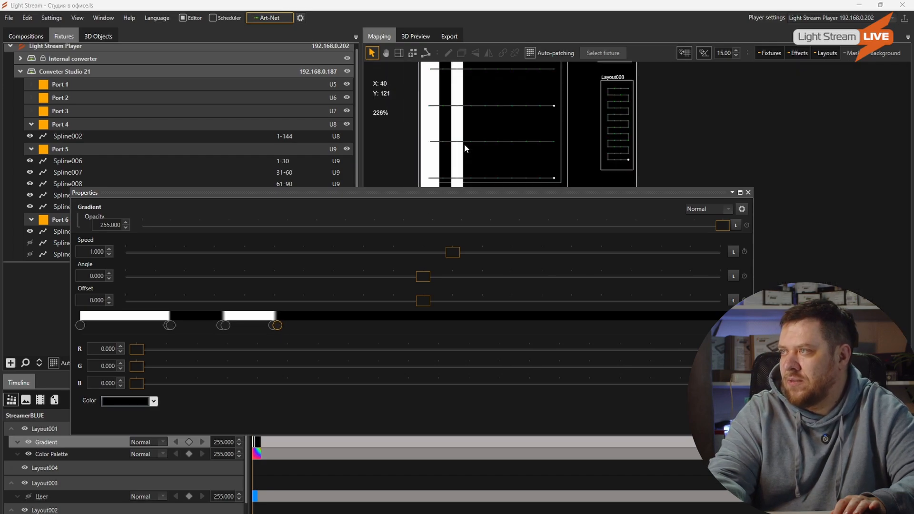
{"action": "left_click", "coordinate": [748, 192]}
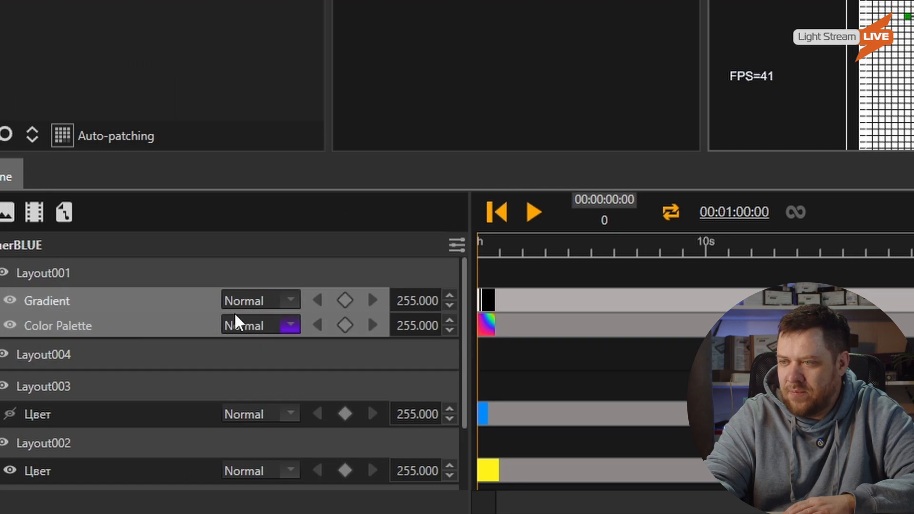
Set the Gradient effect's blend mode to Luma mask and inspect the result on Layout001.
{"action": "left_click", "coordinate": [256, 301]}
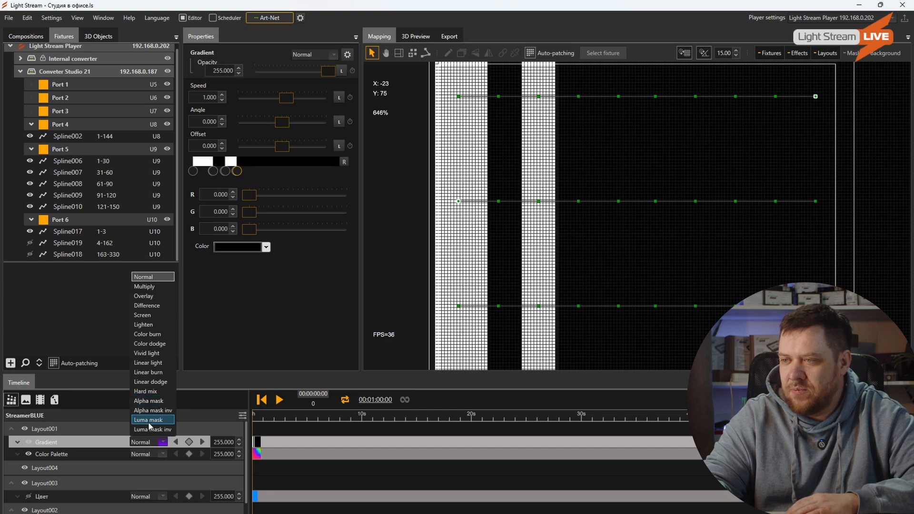
{"action": "left_click", "coordinate": [148, 420]}
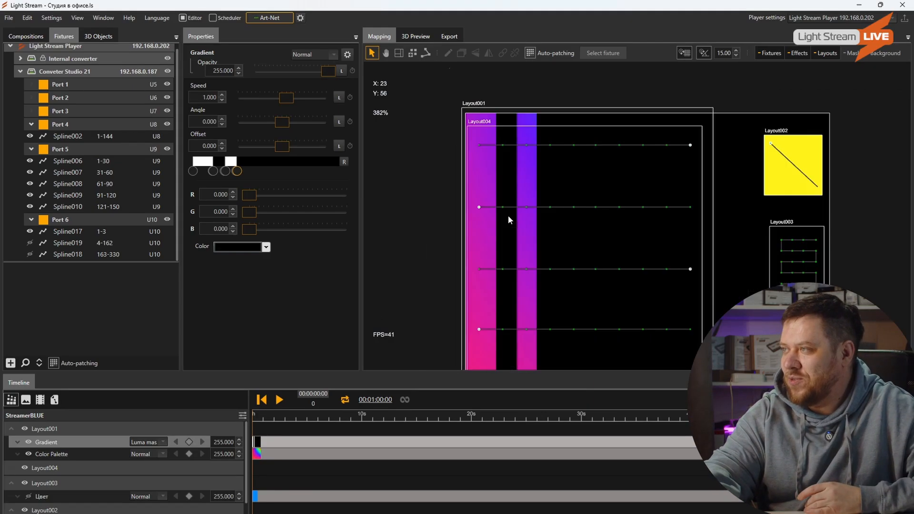
{"action": "scroll", "coordinate": [507, 215], "scroll_direction": "down", "scroll_amount": 3}
{"action": "scroll", "coordinate": [535, 292], "scroll_direction": "up", "scroll_amount": 3}
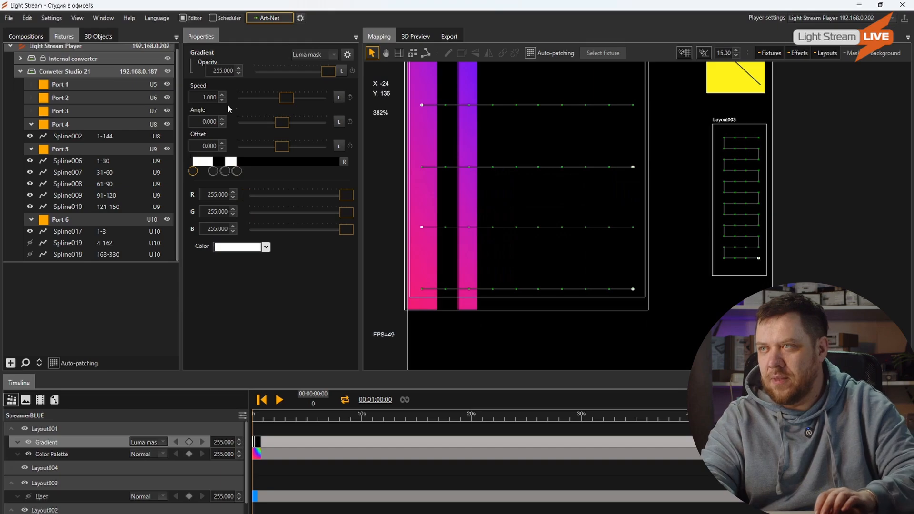
Set the Gradient effect's speed to 0 and shift its offset to -1.000.
{"action": "double_click", "coordinate": [203, 97]}
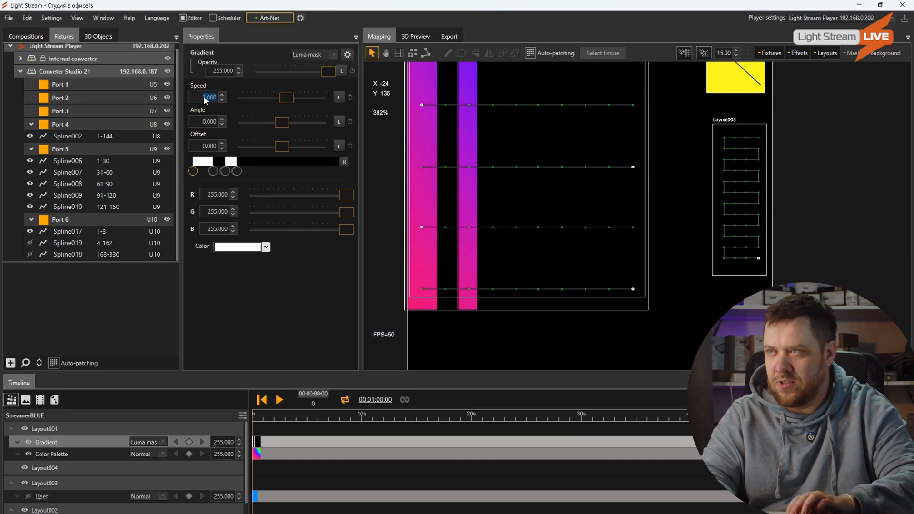
{"action": "type", "text": "0"}
{"action": "key", "text": "Return"}
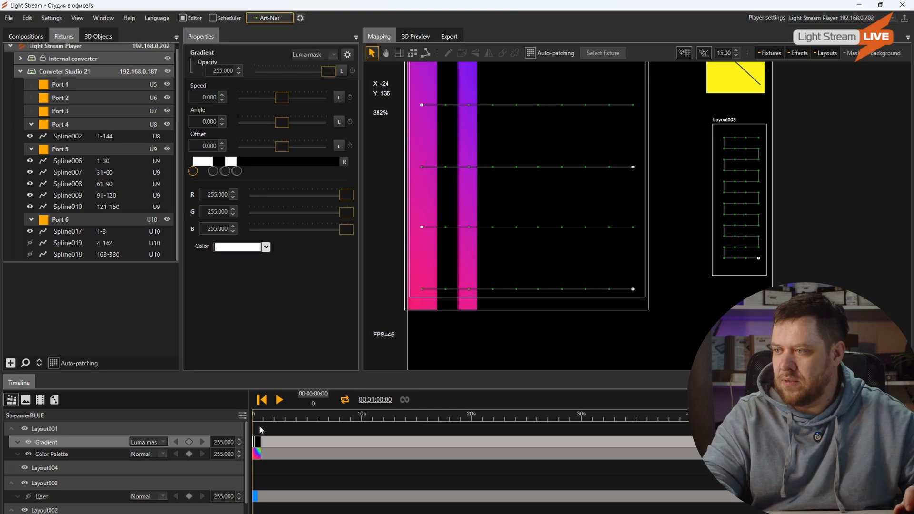
{"action": "key", "text": "space"}
{"action": "left_click", "coordinate": [305, 416]}
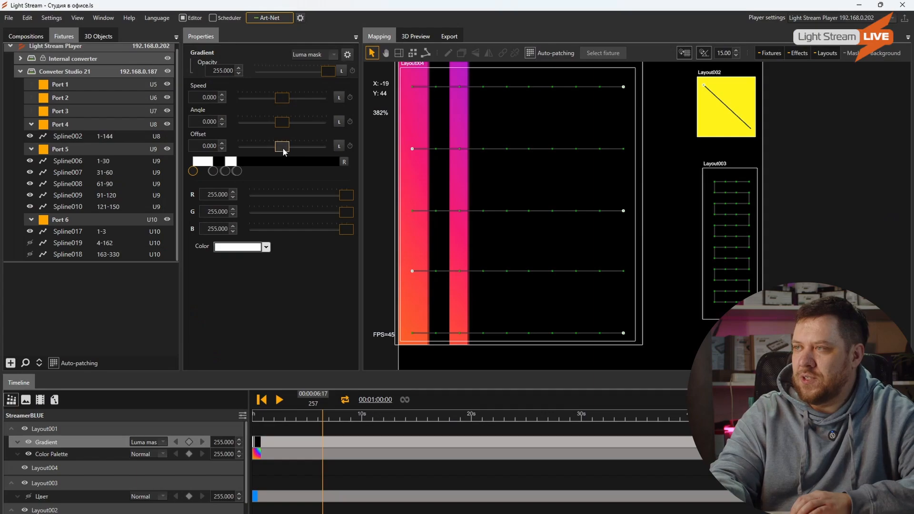
{"action": "mouse_move", "coordinate": [280, 146]}
{"action": "left_mouse_down"}
{"action": "mouse_move", "coordinate": [248, 150]}
{"action": "mouse_move", "coordinate": [281, 159]}
{"action": "left_mouse_up"}
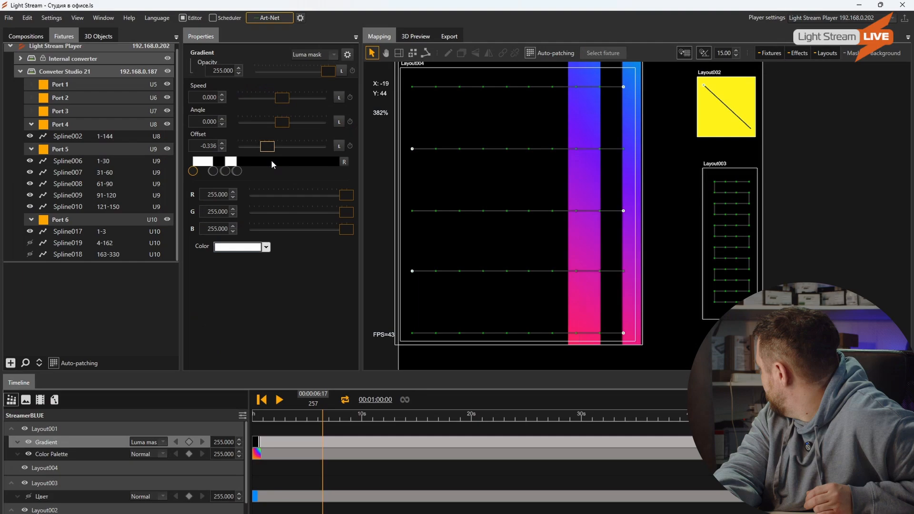
{"action": "left_click_drag", "start_coordinate": [270, 159], "coordinate": [213, 164]}
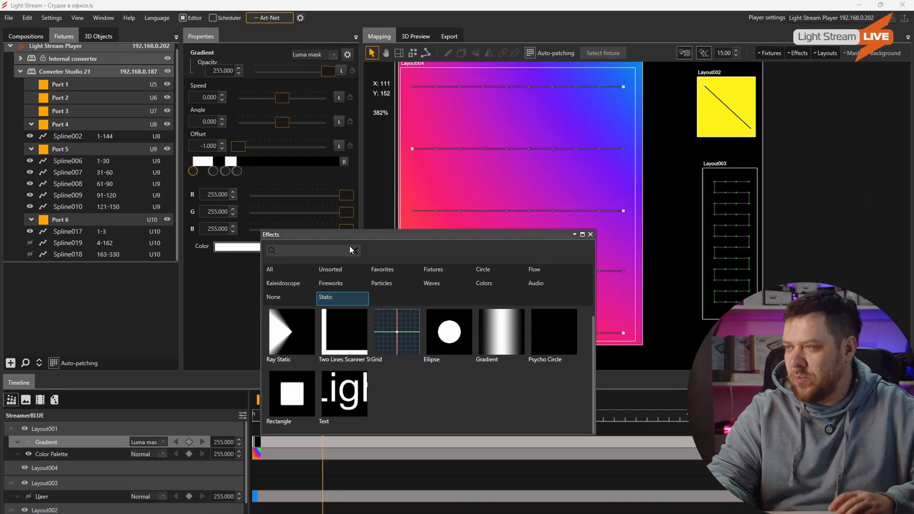
Add the Text effect from the Static category to Layout001 and close the effects library.
{"action": "left_click_drag", "start_coordinate": [332, 237], "coordinate": [355, 268]}
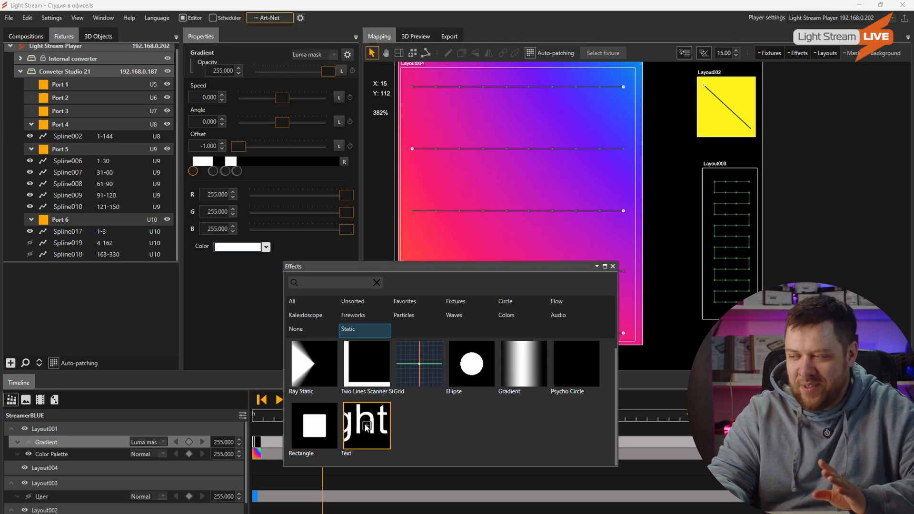
{"action": "double_click", "coordinate": [366, 426]}
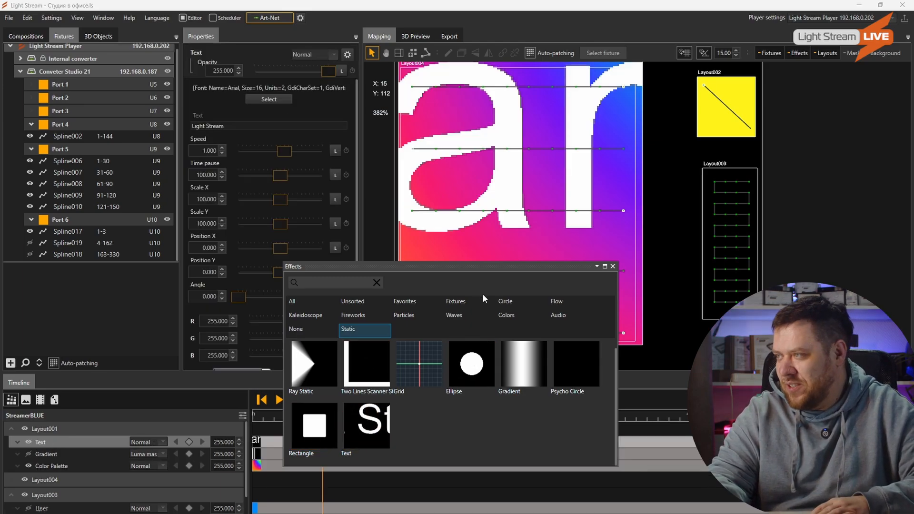
{"action": "left_click", "coordinate": [605, 264]}
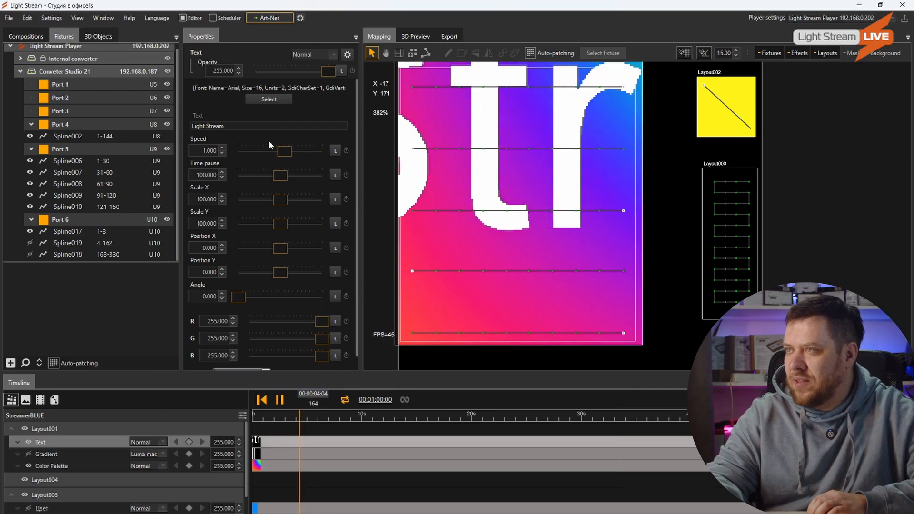
Set the Text effect's speed to 0 and try replacing its text with "---".
{"action": "double_click", "coordinate": [204, 150]}
{"action": "type", "text": "0"}
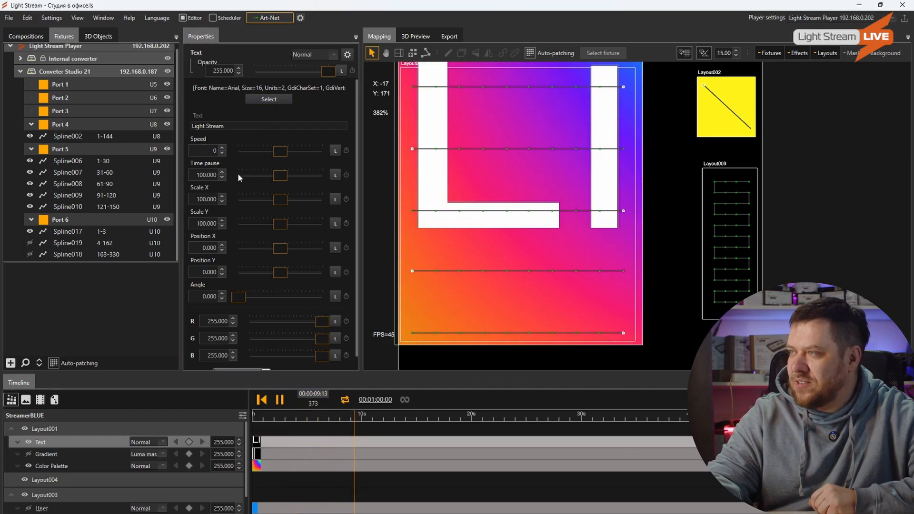
{"action": "double_click", "coordinate": [265, 126]}
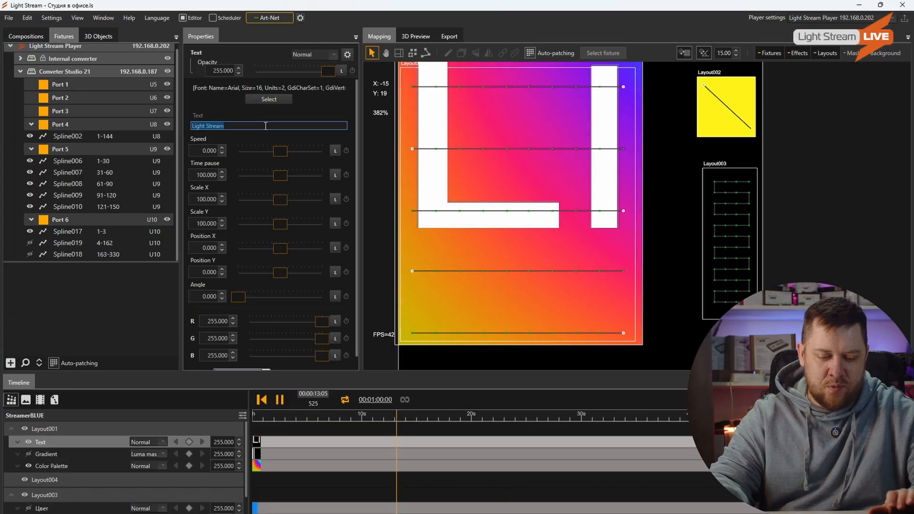
{"action": "type", "text": "---"}
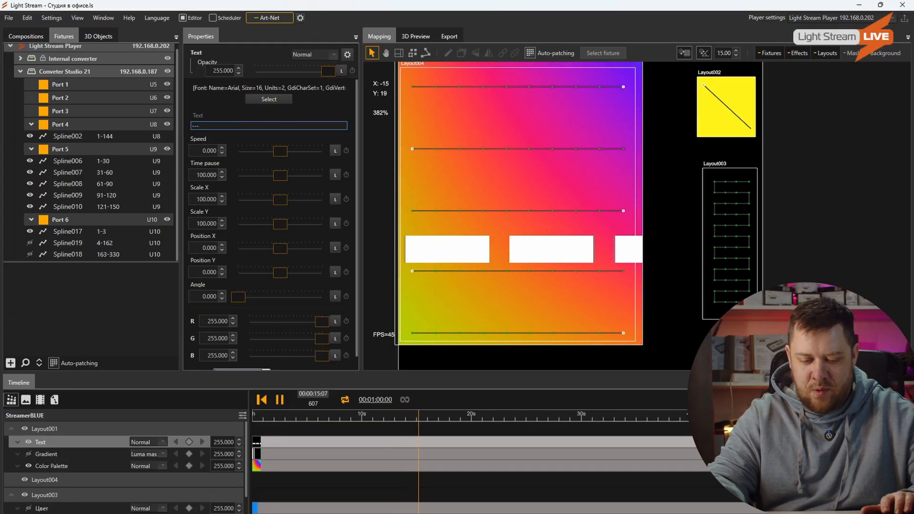
{"action": "key", "text": "BackSpace"}
{"action": "key", "text": "BackSpace"}
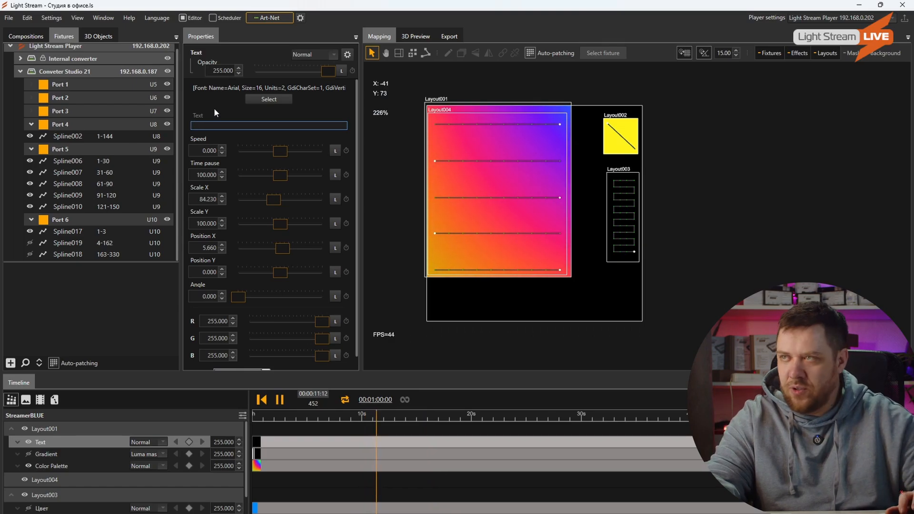
Enter "I" as the Text effect's content and adjust its Scale X to 103.380.
{"action": "type", "text": "Д"}
{"action": "key", "text": "BackSpace"}
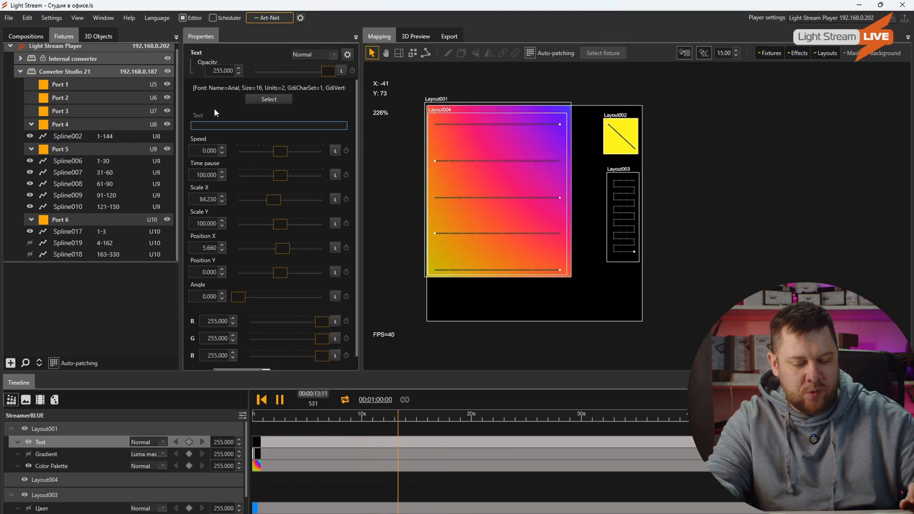
{"action": "type", "text": "I"}
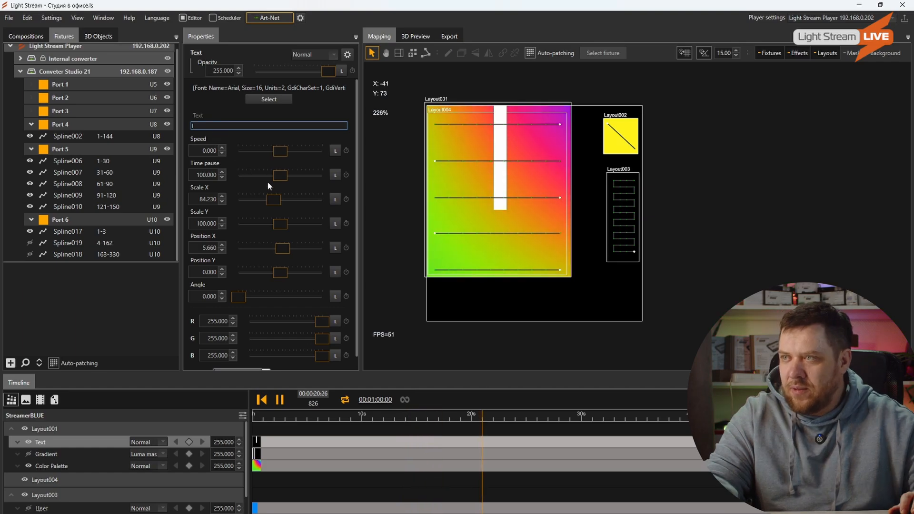
{"action": "mouse_move", "coordinate": [288, 201]}
{"action": "left_mouse_down"}
{"action": "mouse_move", "coordinate": [314, 200]}
{"action": "mouse_move", "coordinate": [220, 199]}
{"action": "mouse_move", "coordinate": [280, 203]}
{"action": "left_mouse_up"}
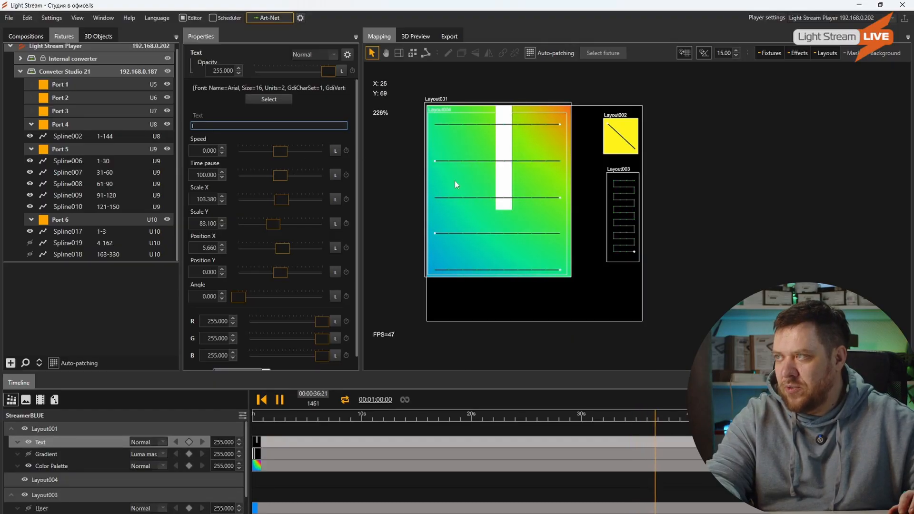
Adjust the Text effect to Position X -1.130, Position Y 3.400 and Scale Y 45.290, and set its blend mode to Luma mask.
{"action": "left_click_drag", "start_coordinate": [283, 248], "coordinate": [281, 250]}
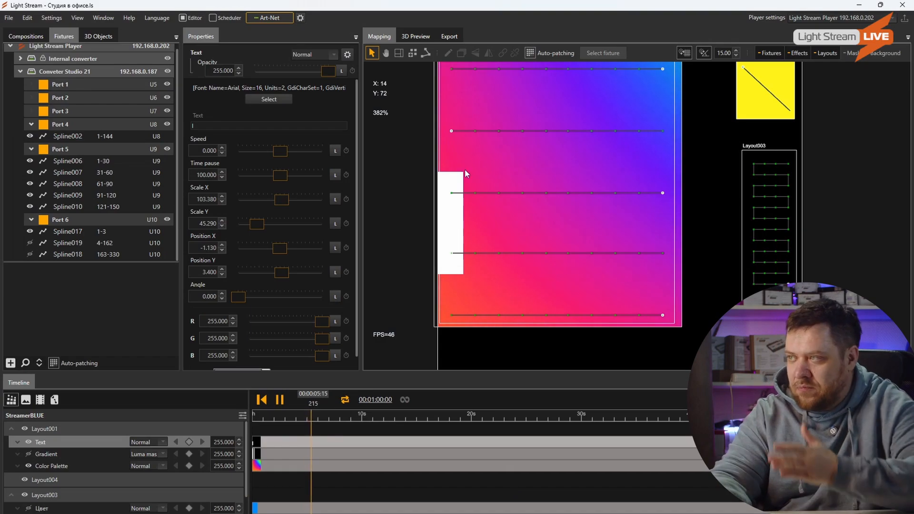
{"action": "left_click", "coordinate": [145, 446]}
{"action": "left_click", "coordinate": [146, 406]}
{"action": "left_click", "coordinate": [156, 439]}
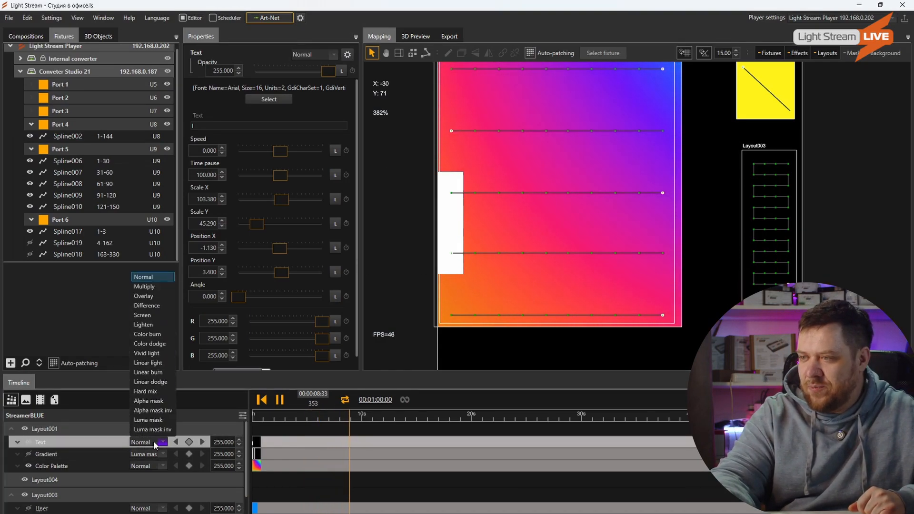
{"action": "left_click", "coordinate": [148, 418]}
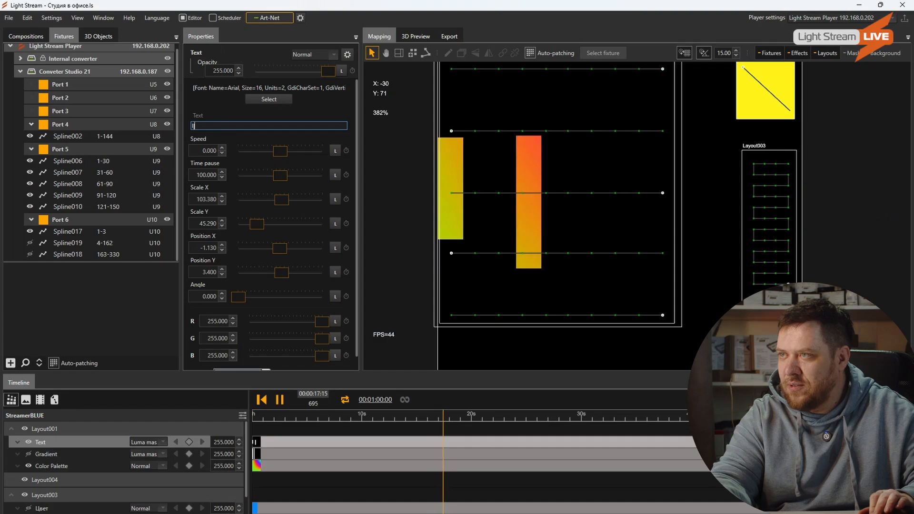
Replace the Text effect's content with "IIII" to form four vertical bars across Layout001.
{"action": "type", "text": "I"}
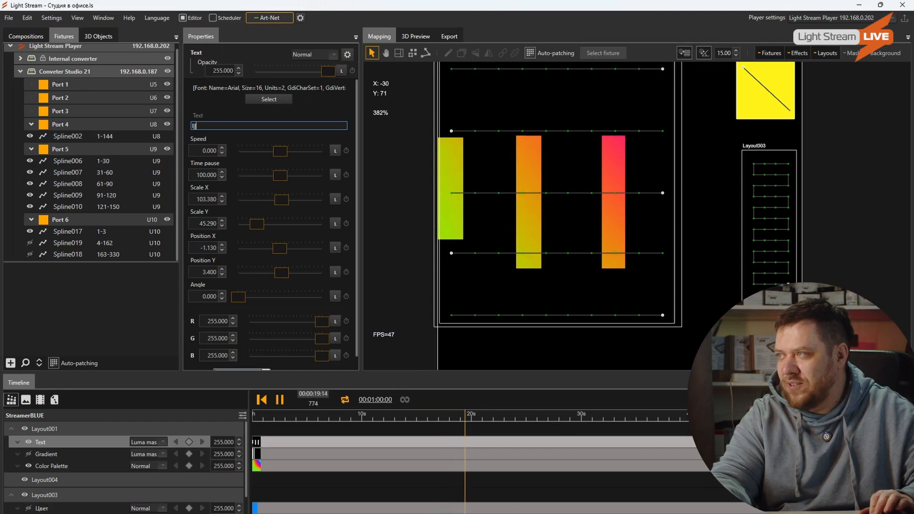
{"action": "key", "text": "BackSpace"}
{"action": "key", "text": "BackSpace"}
{"action": "key", "text": "BackSpace"}
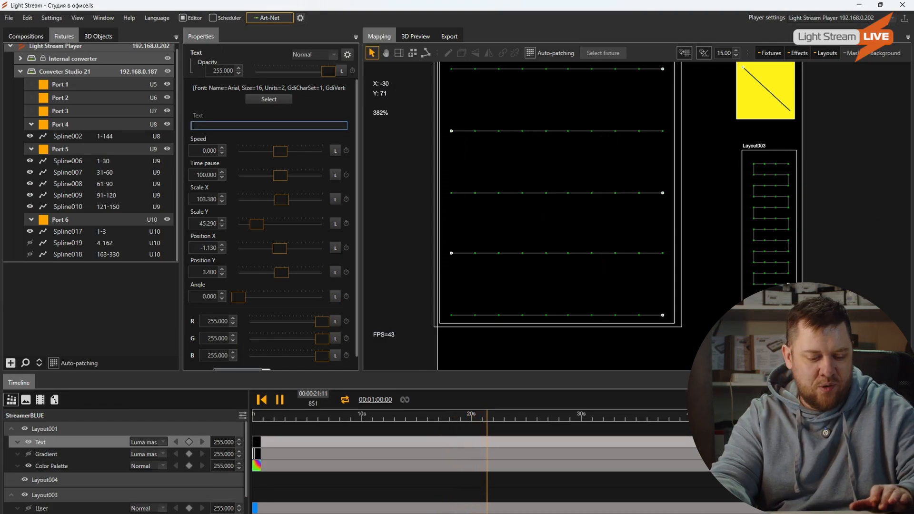
{"action": "type", "text": "IIII"}
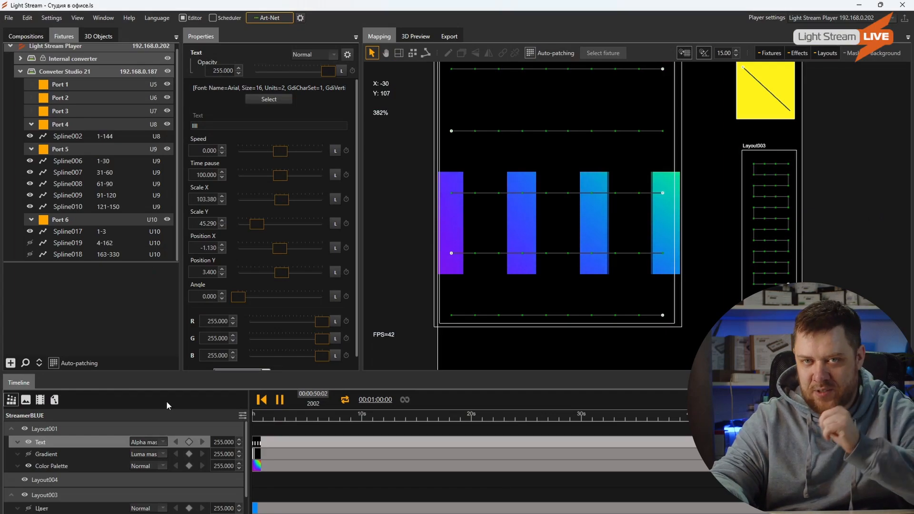
Switch the Text effect's blend mode to Luma mask and toggle the effect's visibility.
{"action": "left_click", "coordinate": [146, 445]}
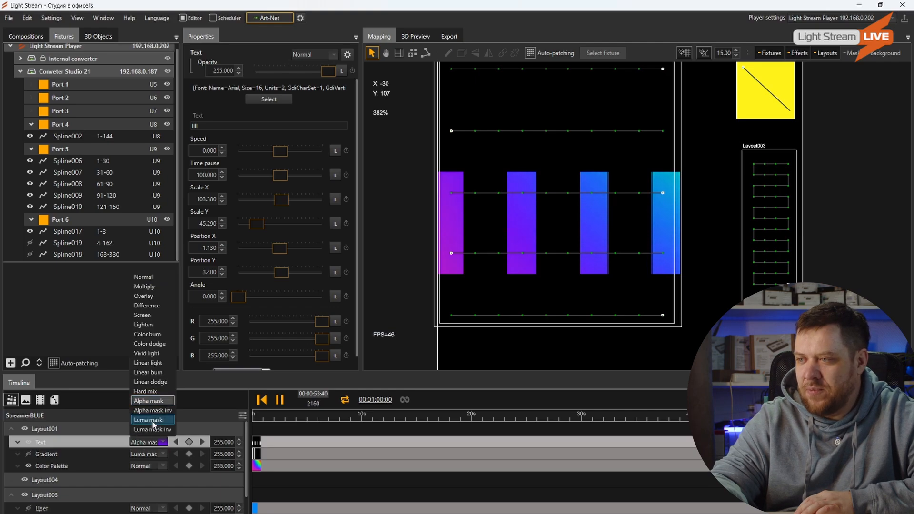
{"action": "left_click", "coordinate": [152, 422]}
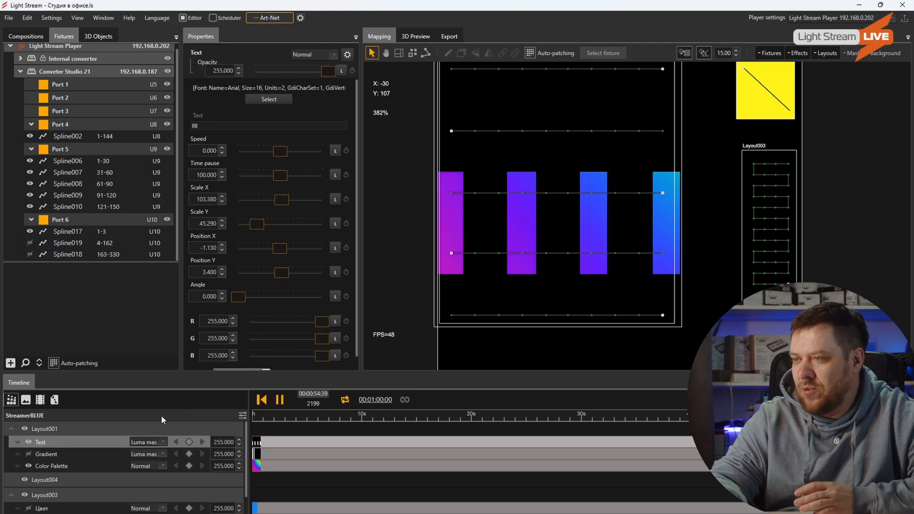
{"action": "left_click", "coordinate": [153, 442]}
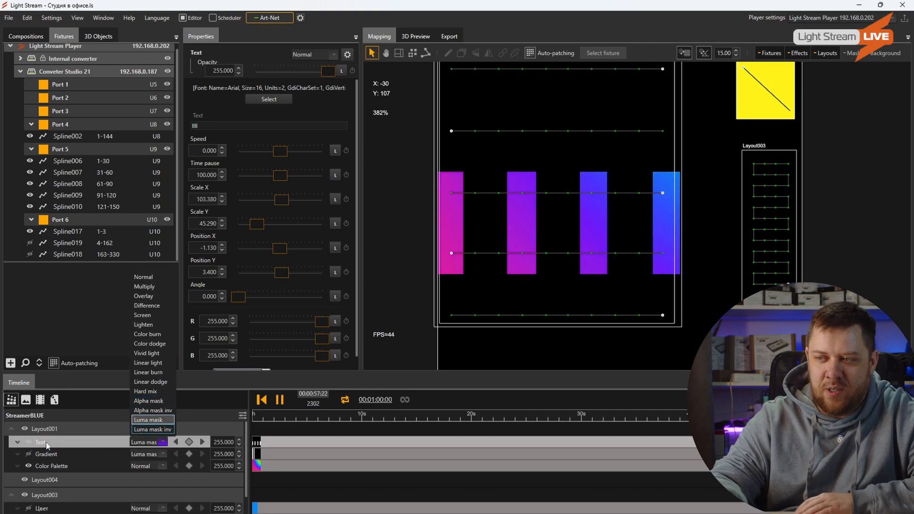
{"action": "left_click", "coordinate": [26, 444]}
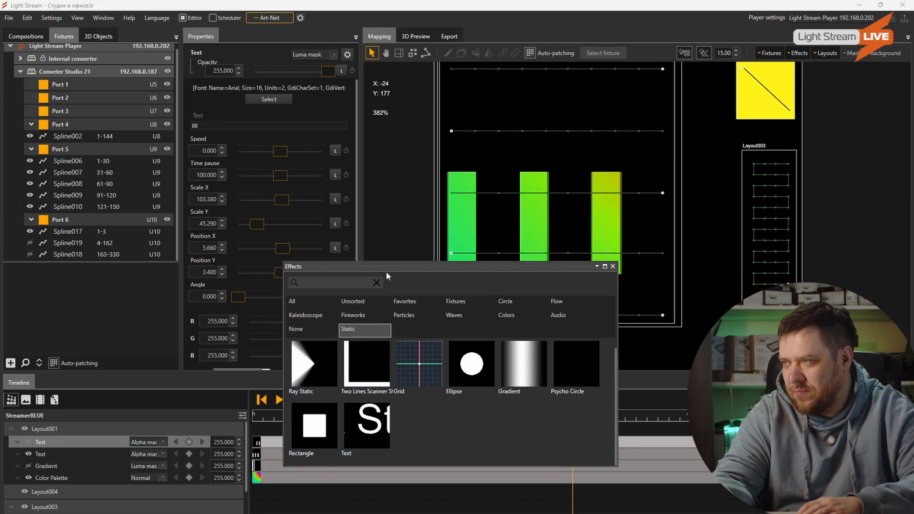
Add the Two Lines Scanner Static effect from the Static category to Layout001 and close the effects library.
{"action": "left_click_drag", "start_coordinate": [386, 271], "coordinate": [321, 255]}
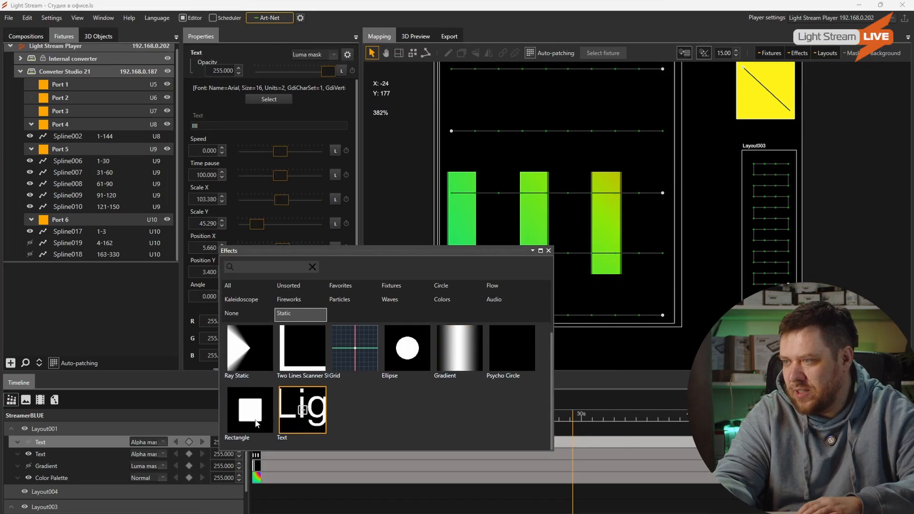
{"action": "left_click", "coordinate": [302, 350]}
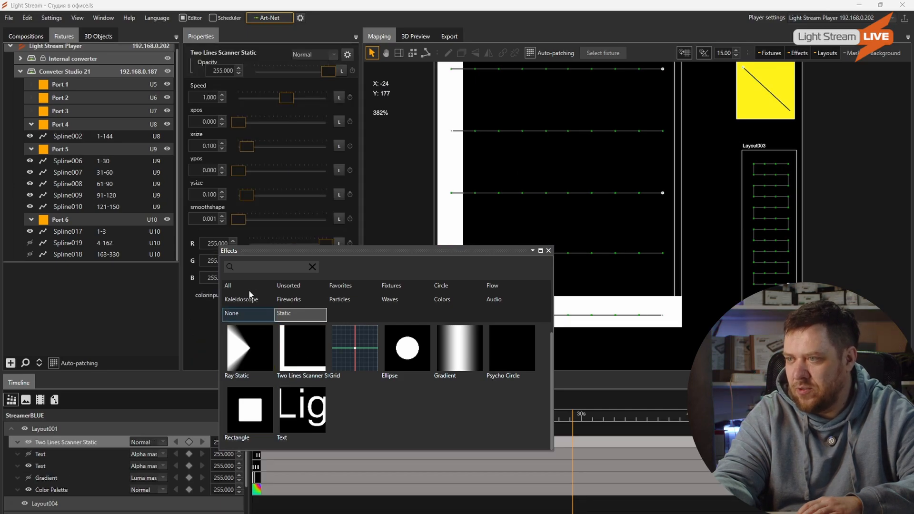
{"action": "left_click", "coordinate": [85, 452]}
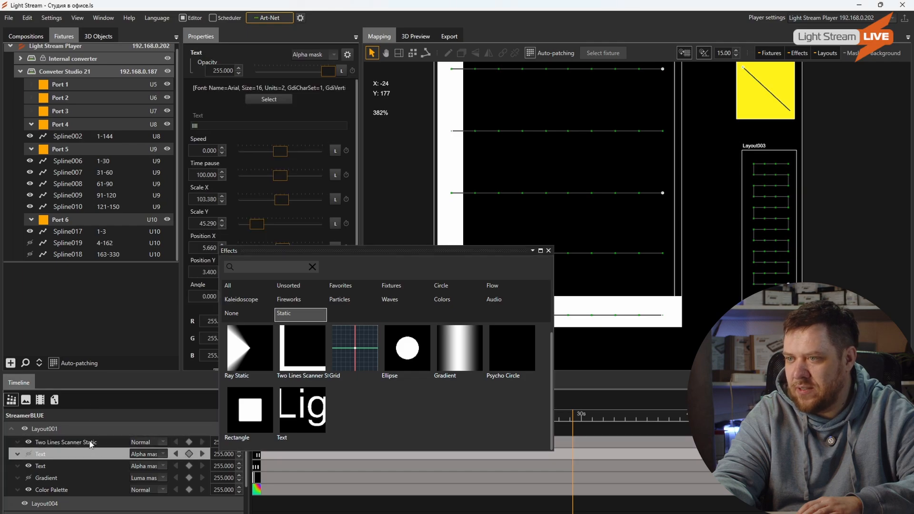
{"action": "left_click", "coordinate": [90, 441]}
{"action": "left_click_drag", "start_coordinate": [473, 251], "coordinate": [526, 301]}
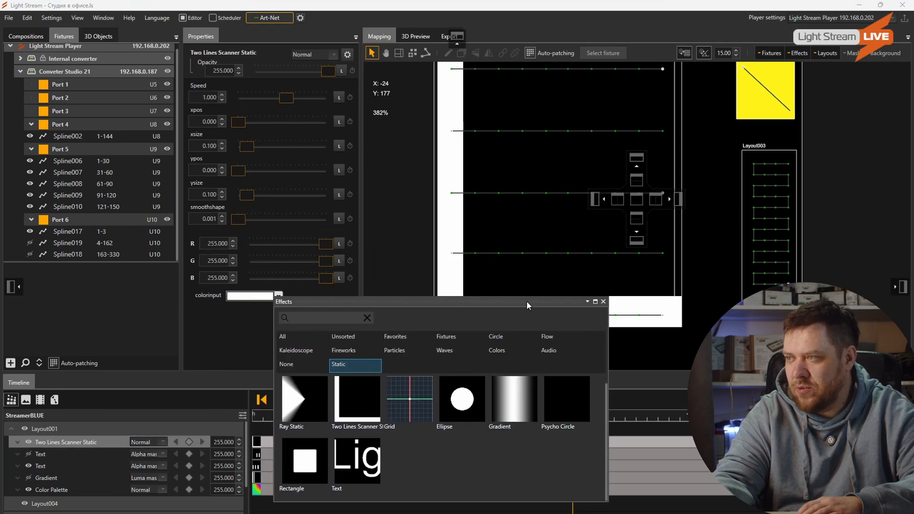
{"action": "left_click", "coordinate": [602, 301]}
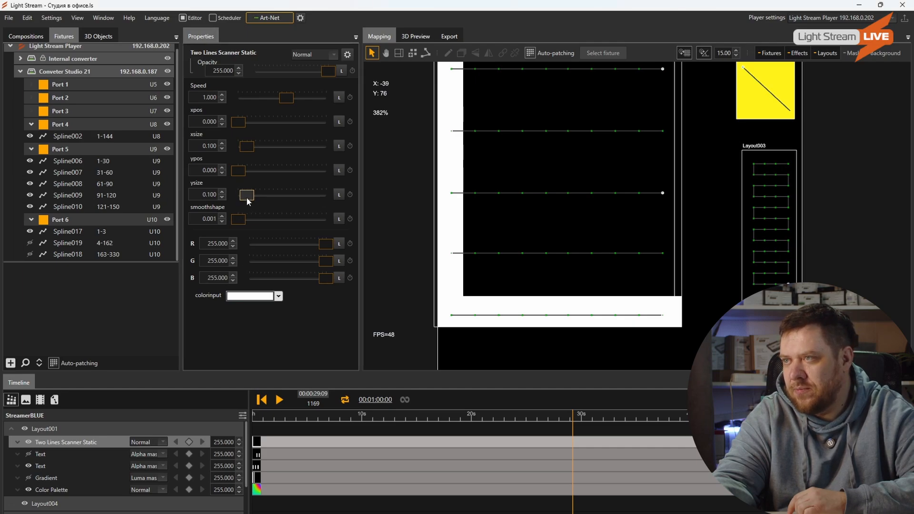
Reduce the Two Lines Scanner Static effect to one horizontal band with ysize 0.000, xpos 0.430 and xsize 0.050.
{"action": "left_click_drag", "start_coordinate": [252, 199], "coordinate": [246, 199]}
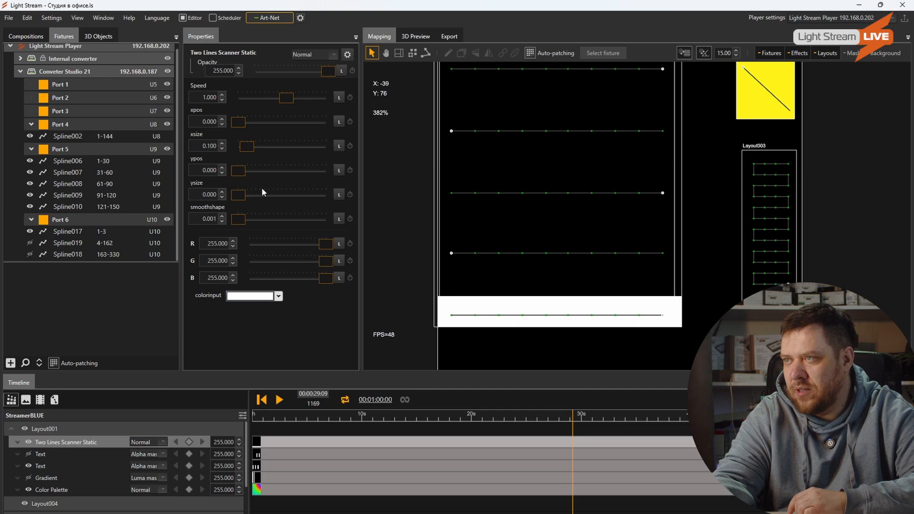
{"action": "left_click_drag", "start_coordinate": [238, 122], "coordinate": [276, 122]}
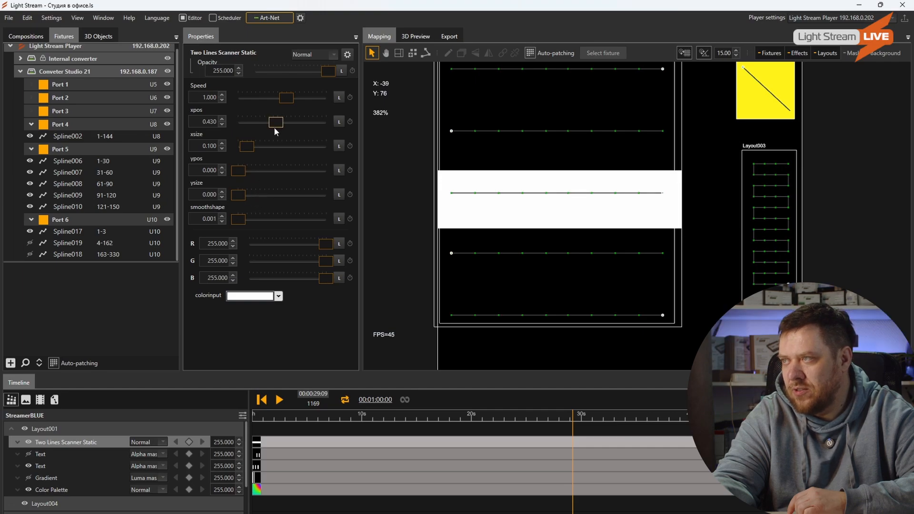
{"action": "left_click_drag", "start_coordinate": [246, 150], "coordinate": [244, 150]}
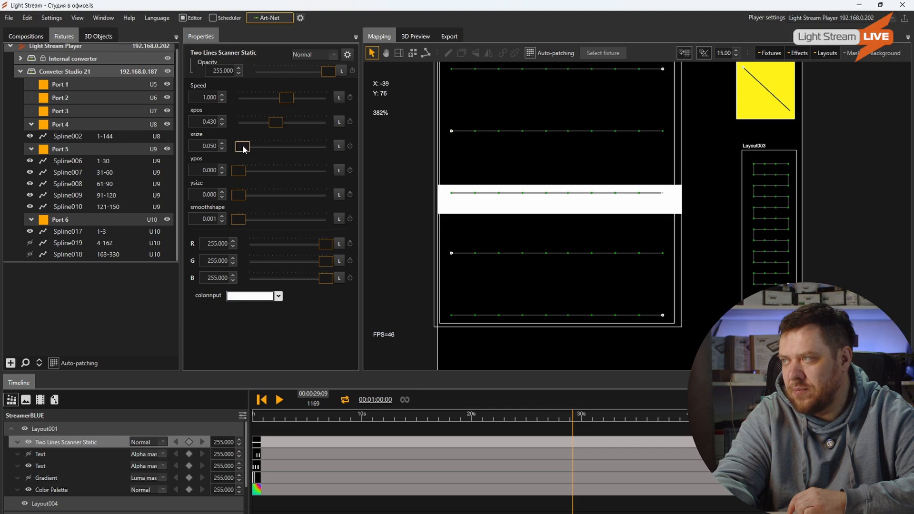
Refine the horizontal band by setting its xsize to 0.02 and its xpos to 0.45.
{"action": "double_click", "coordinate": [205, 145]}
{"action": "type", "text": "0.02"}
{"action": "key", "text": "Return"}
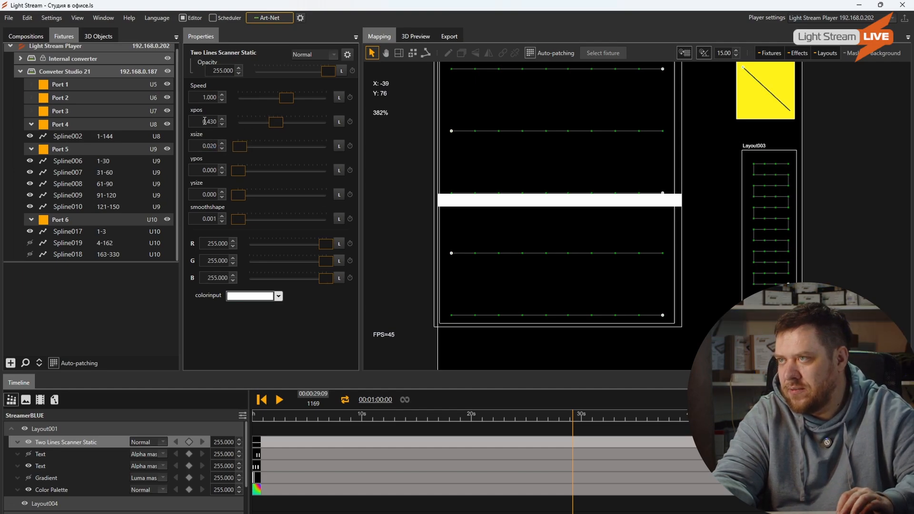
{"action": "type", "text": "0.45"}
{"action": "key", "text": "Return"}
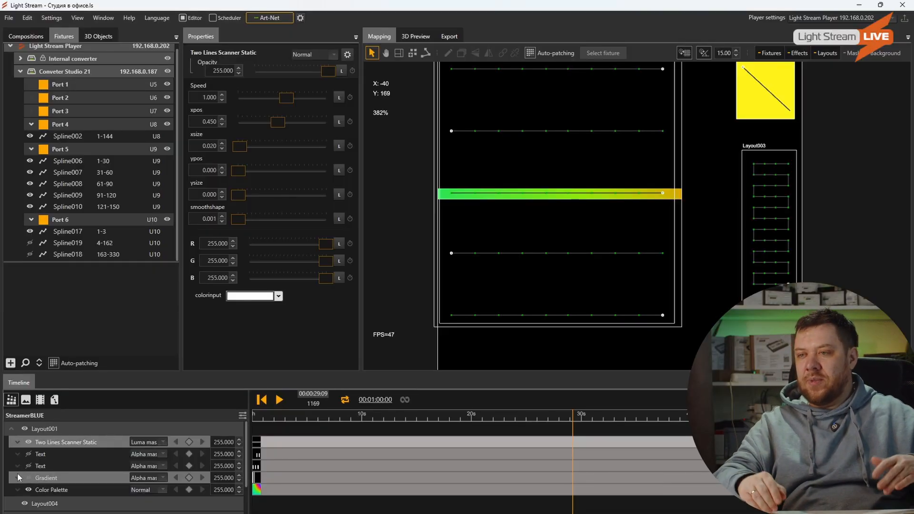
Hide the scanner effect, show the upper Text effect and make diagonal stripes with Angle 48.910, Scale X 67.330, Scale Y 192.880 and Position X -3.400.
{"action": "left_click", "coordinate": [29, 442]}
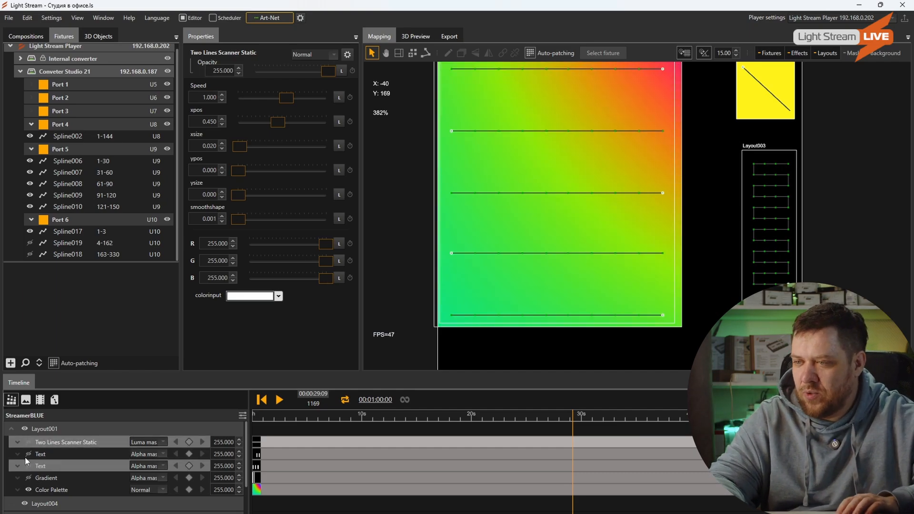
{"action": "left_click", "coordinate": [29, 455]}
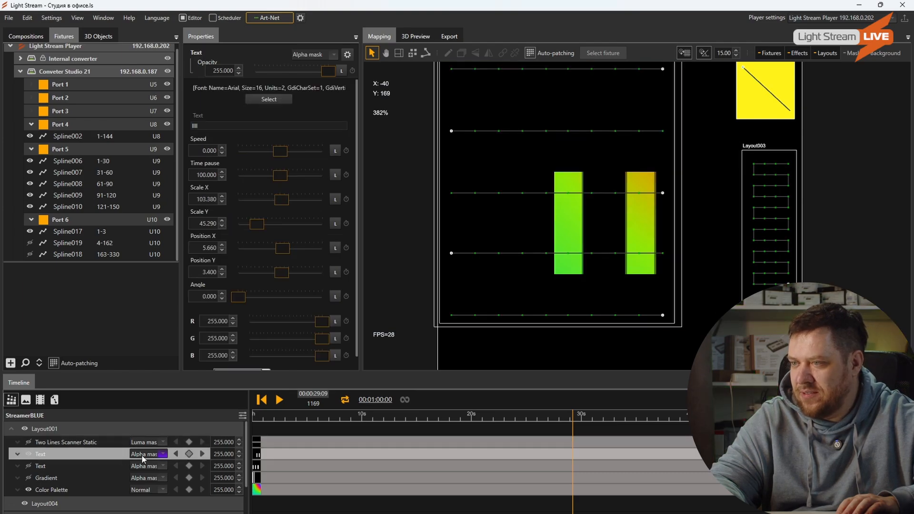
{"action": "left_click_drag", "start_coordinate": [238, 297], "coordinate": [250, 299]}
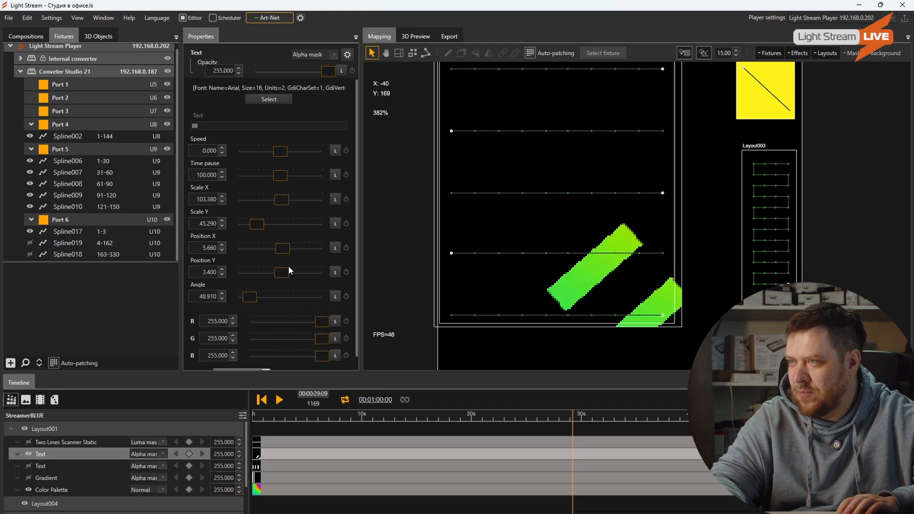
{"action": "left_click_drag", "start_coordinate": [284, 204], "coordinate": [283, 227]}
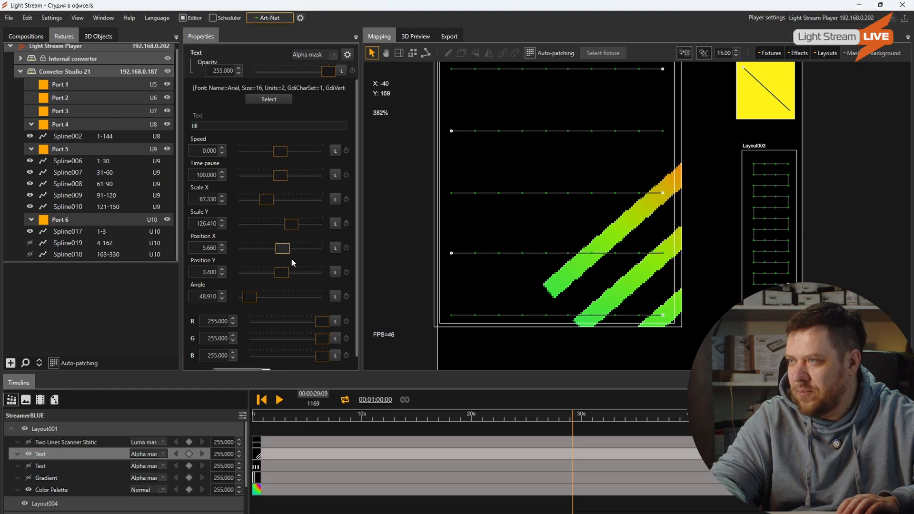
{"action": "left_click_drag", "start_coordinate": [284, 254], "coordinate": [316, 230]}
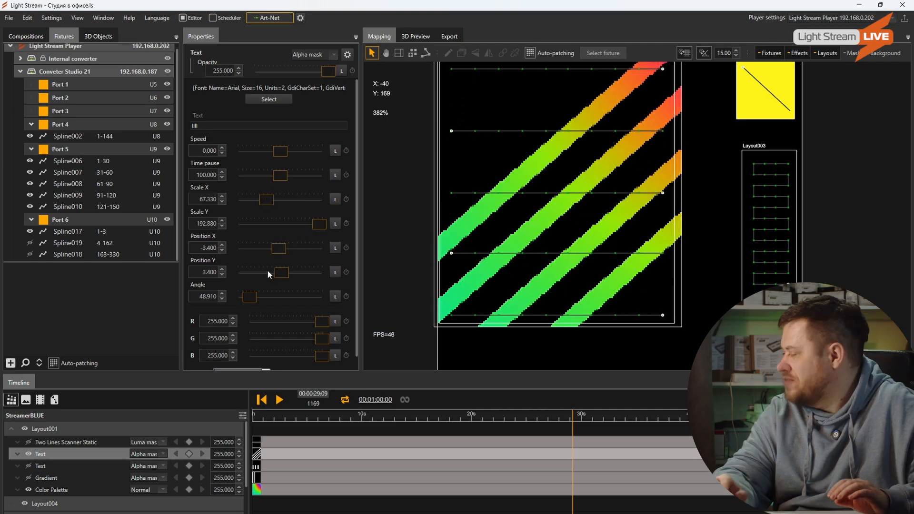